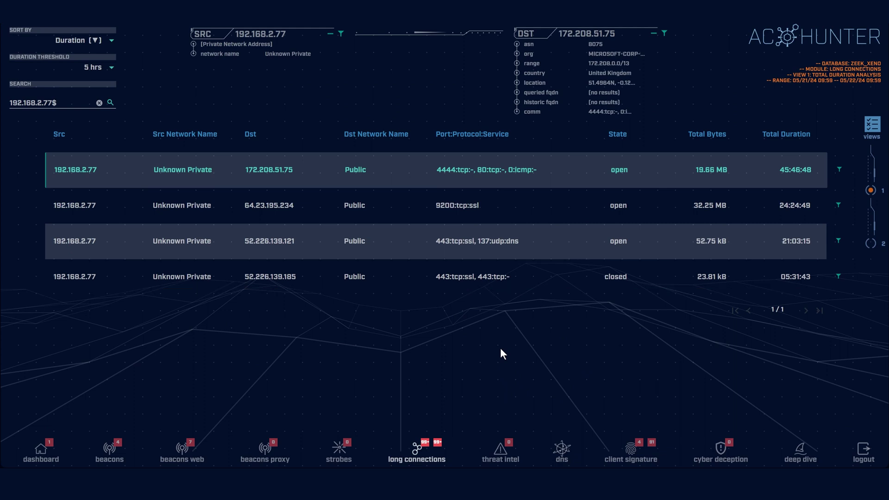
Check destination 52.226.139.121 on VirusTotal, which reports 0/93 detections
right_click(255, 243)
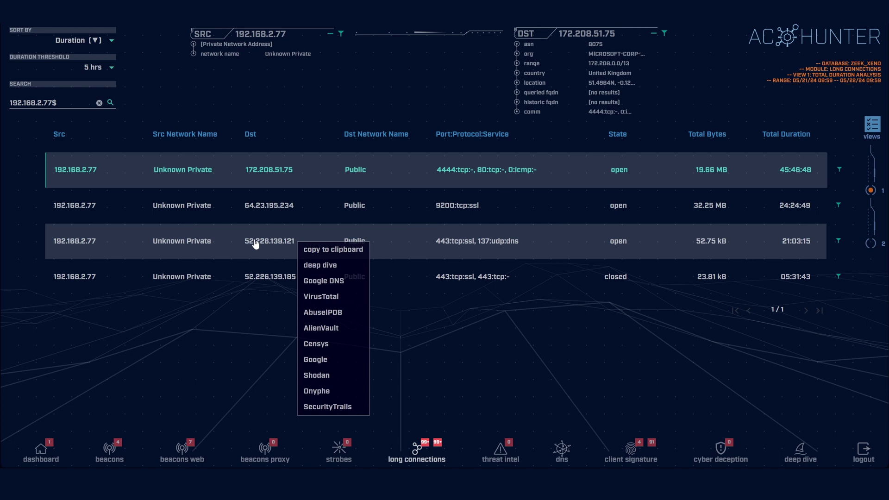
left_click(321, 296)
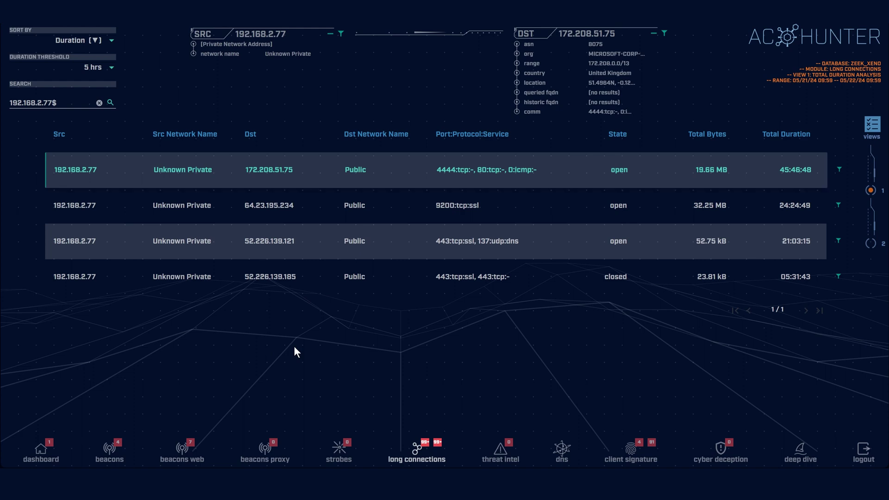
Safelist the 192.168.2.0/24 to 64.23.195.0/24 subnet pair with comment 'elastic interface [Beacon]'
left_click(839, 207)
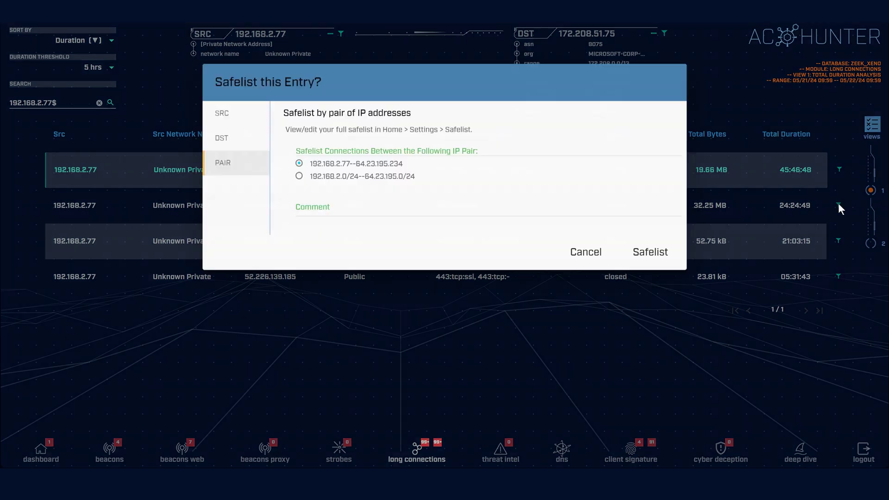
left_click(380, 180)
left_click(327, 208)
type("elastic interface [Bea")
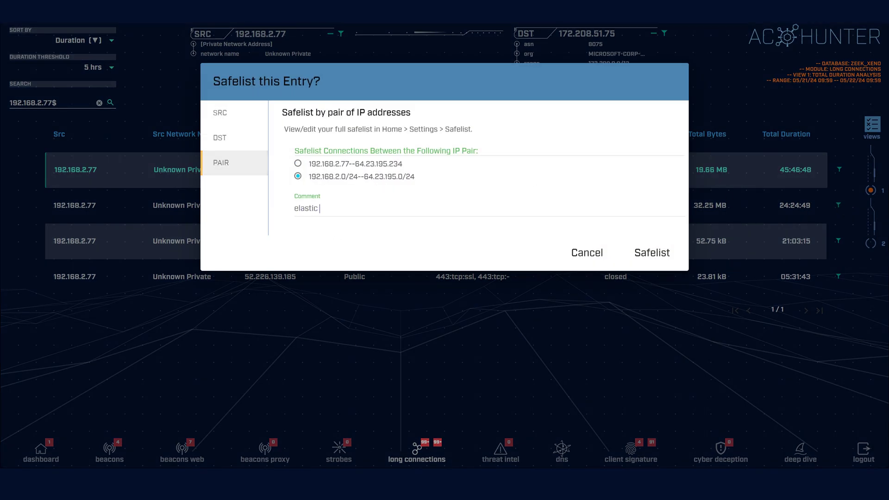
type("con]")
left_click(649, 254)
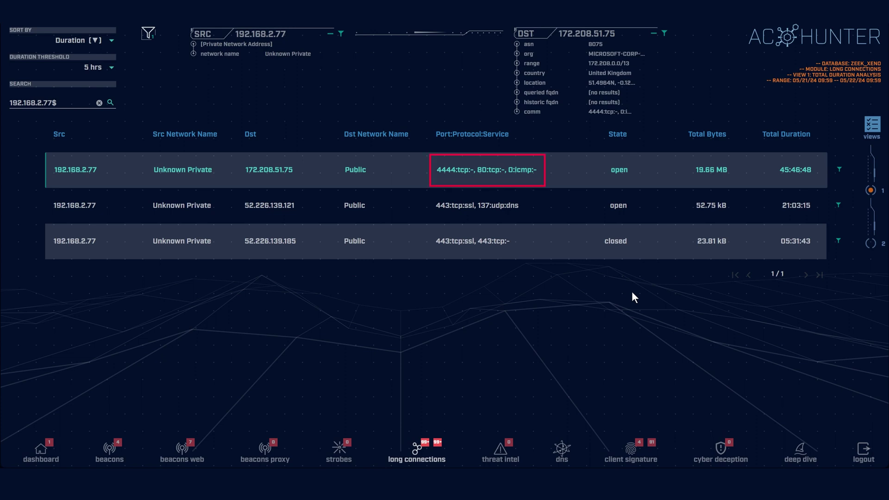
Search Google for 'port 4444' and read through the results on its common uses
type("port 4444")
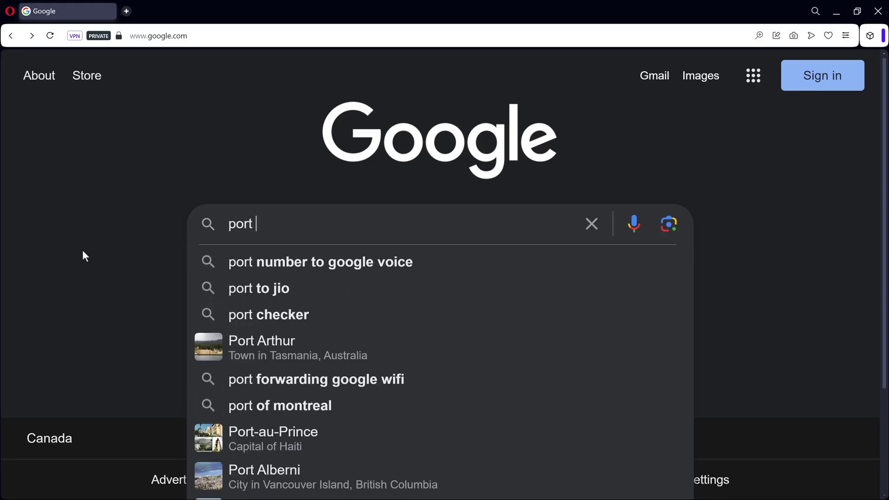
key("Return")
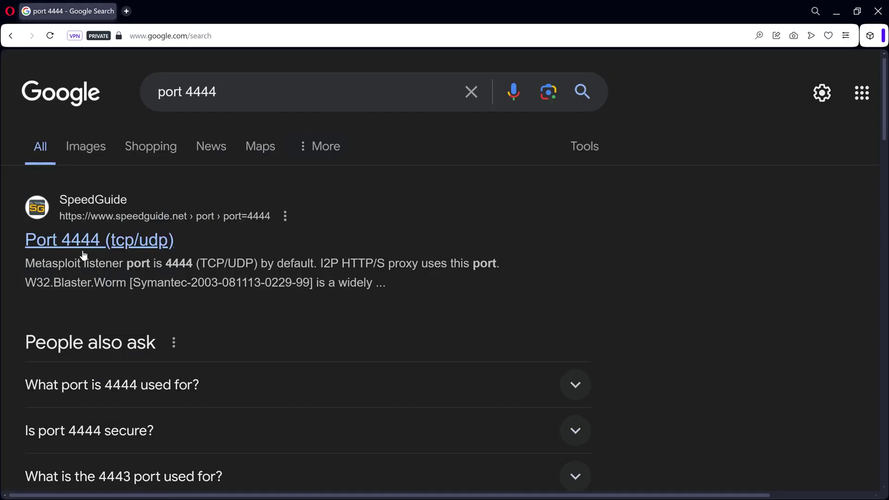
scroll(611, 175, "down", 10)
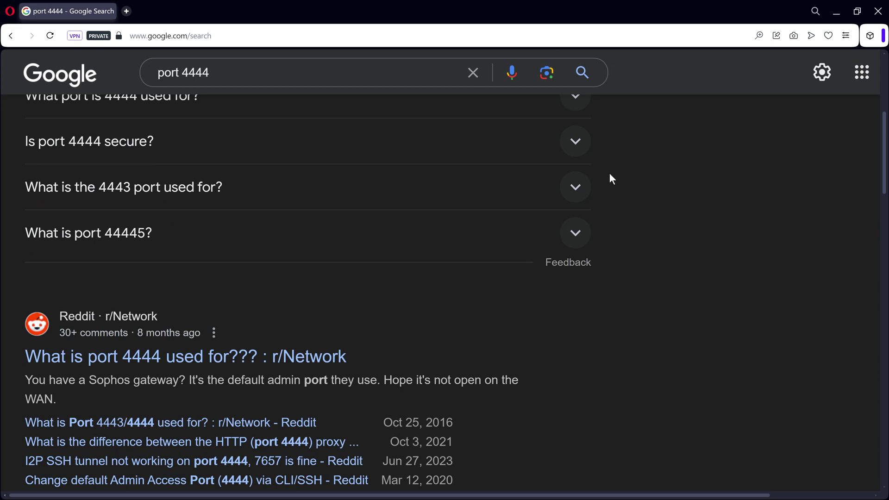
scroll(609, 175, "down", 4)
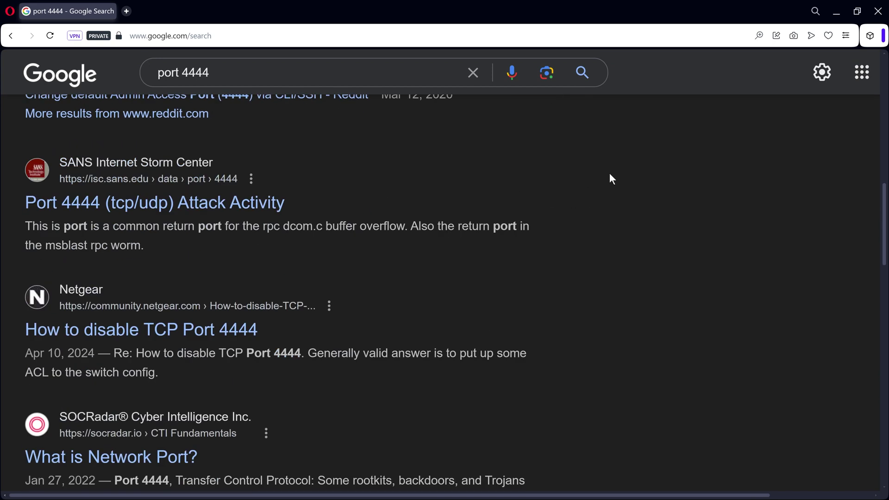
scroll(610, 176, "down", 2)
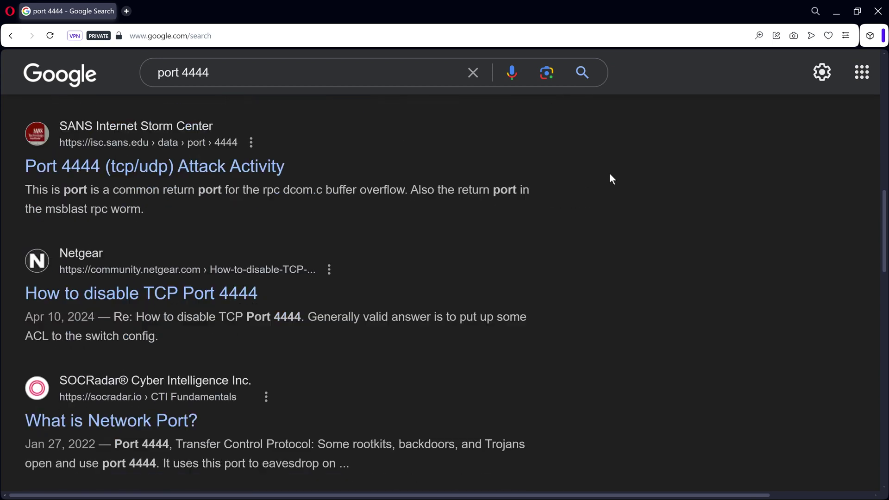
scroll(611, 176, "down", 4)
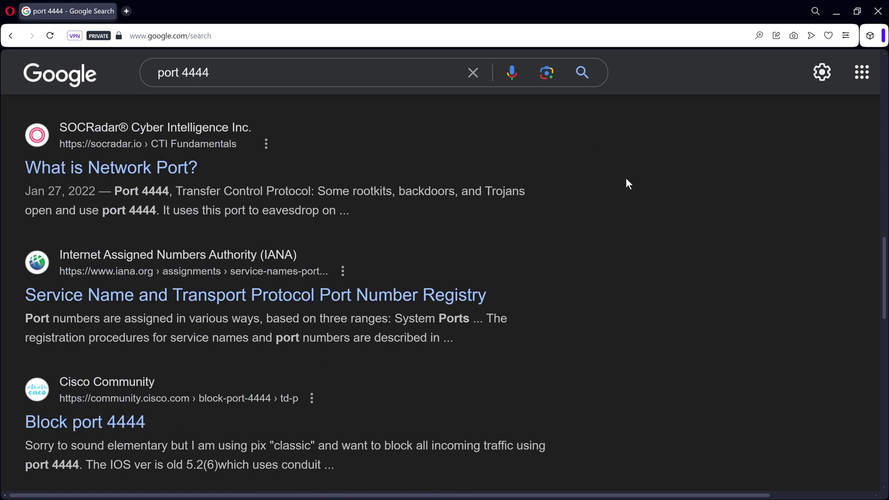
scroll(628, 180, "down", 4)
scroll(629, 180, "down", 3)
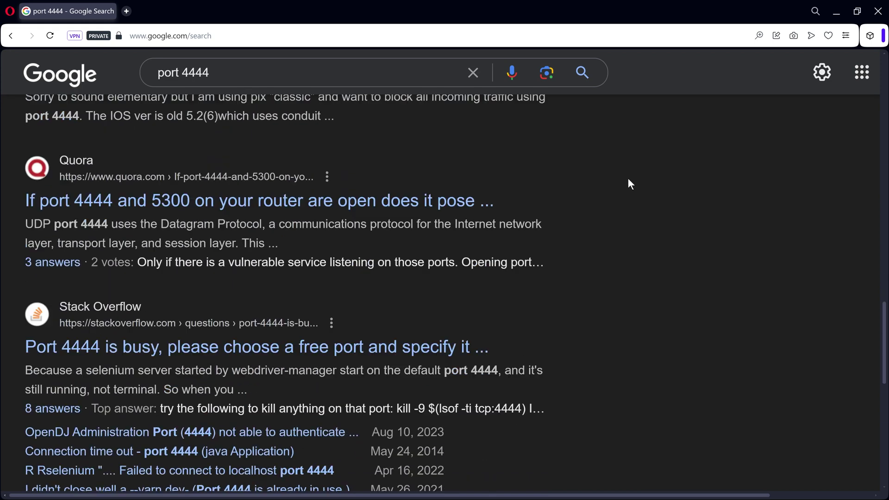
scroll(629, 181, "down", 5)
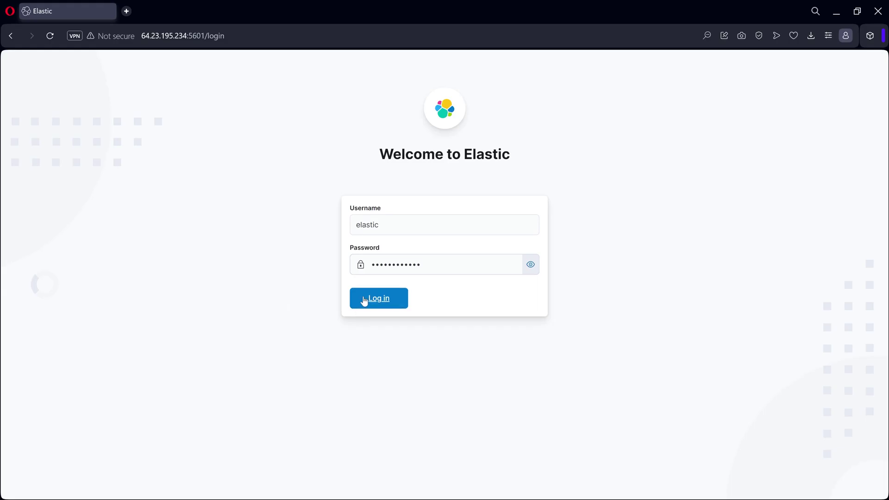
Sign in to Elastic and open the recently viewed System dashboard
left_click(364, 298)
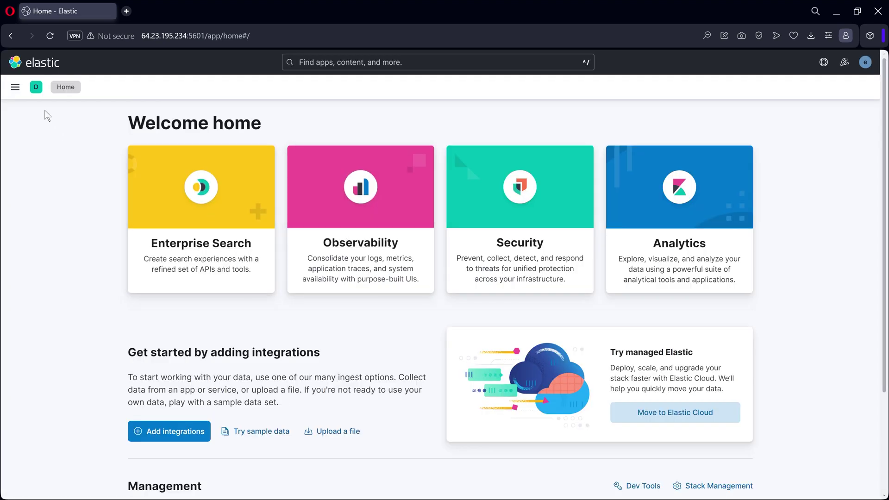
left_click(14, 89)
left_click(31, 161)
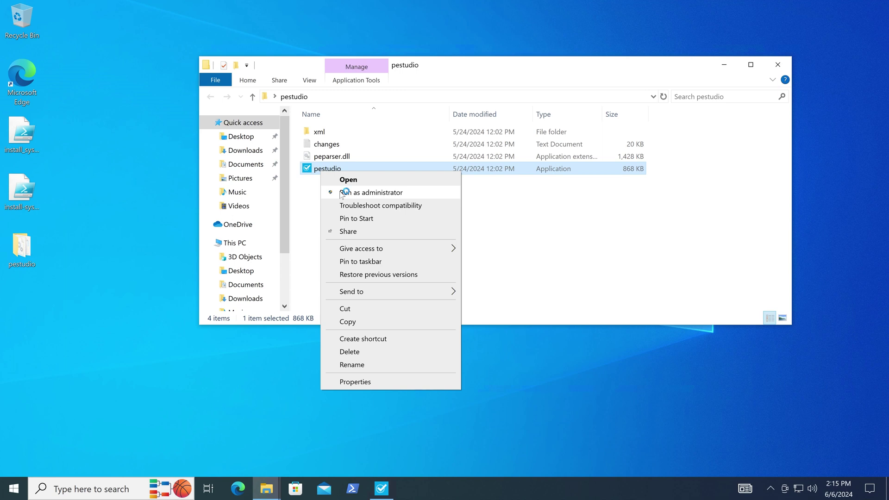
Run PeStudio as administrator, load C:\Windows\Temp\resumebuilder.exe, and view its footprint hashes
left_click(342, 192)
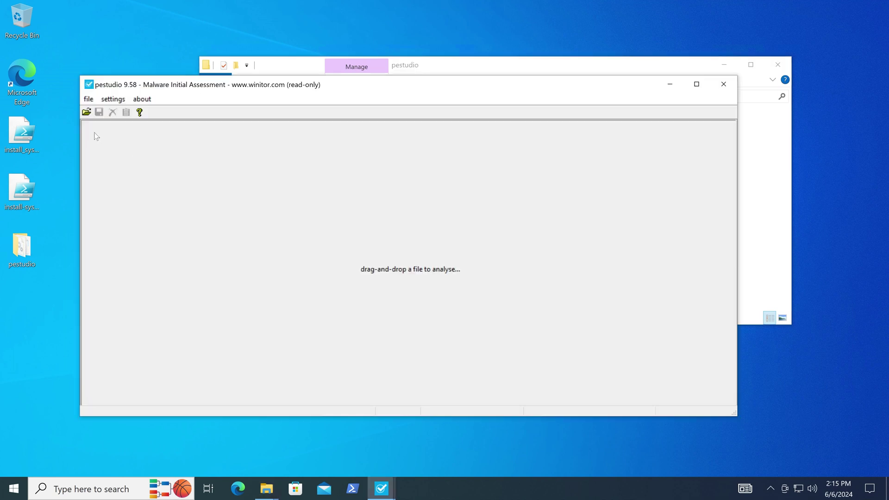
left_click(86, 114)
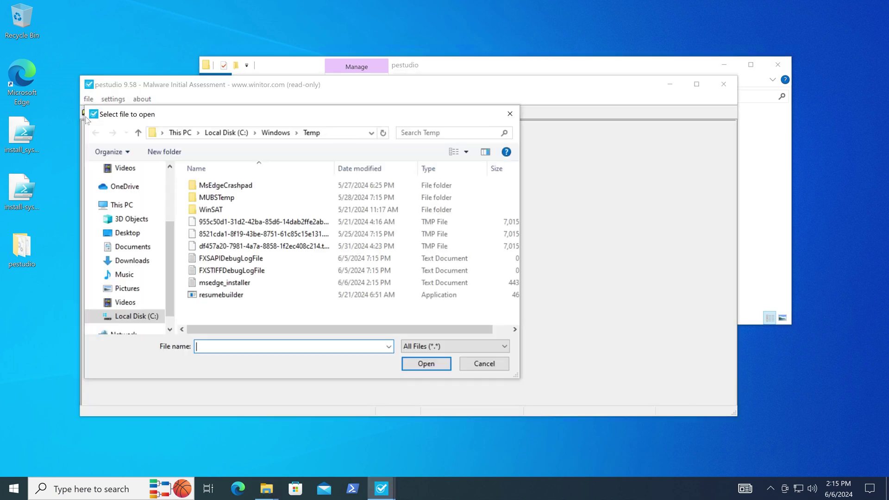
left_click(225, 297)
left_click(425, 364)
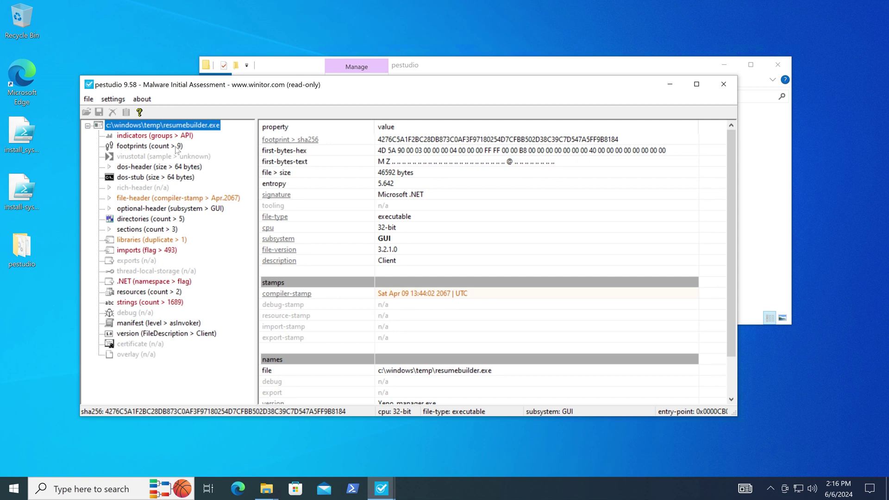
left_click(178, 148)
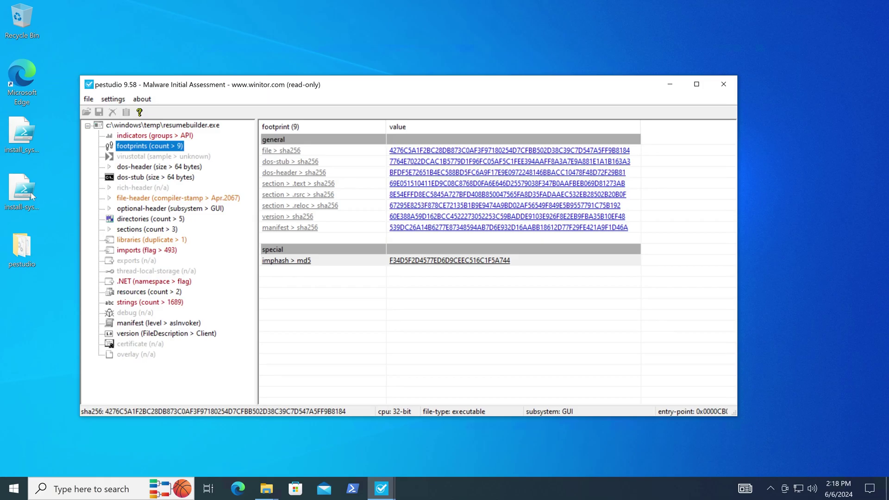
Show the indicators list for resumebuilder.exe in PeStudio
left_click(145, 137)
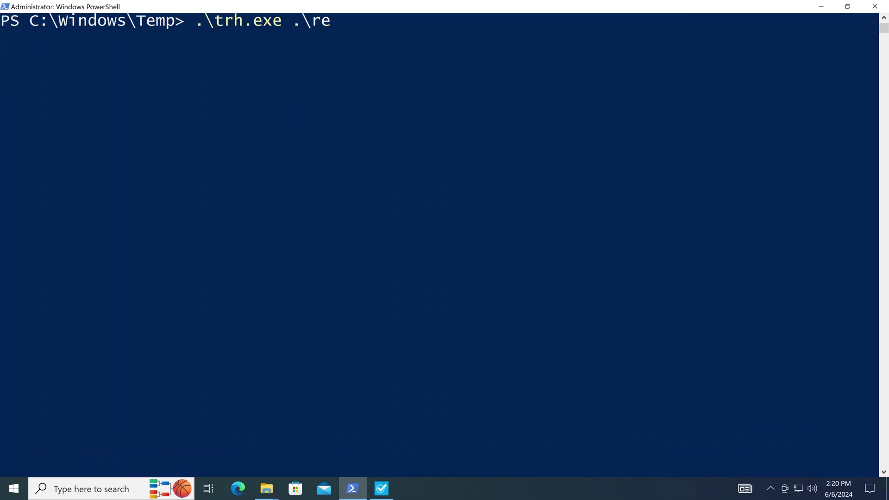
Run .\trh.exe .\resumebuilder.exe in PowerShell to print the file's TypeRef hash
key("Tab")
key("Return")
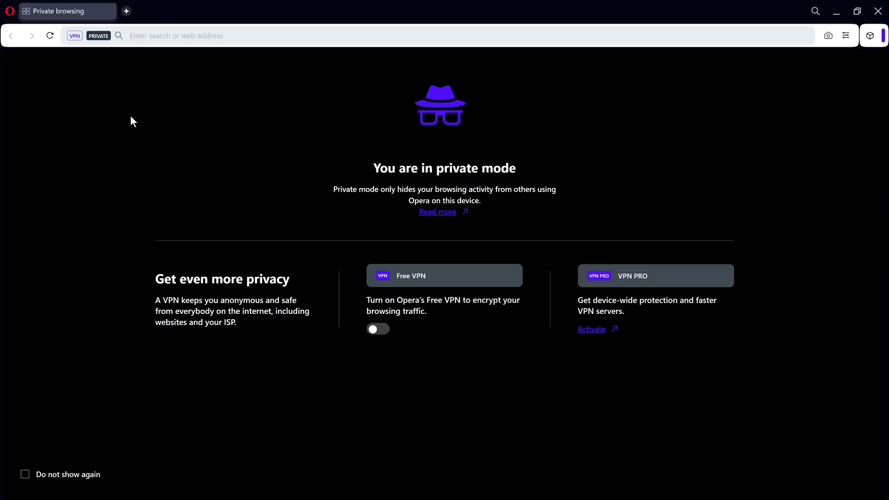
Google the TypeRef hash, open the Medium 'Xeno Rat — Basic Malware Analysis' article, and find the hash in it
key("ctrl+v")
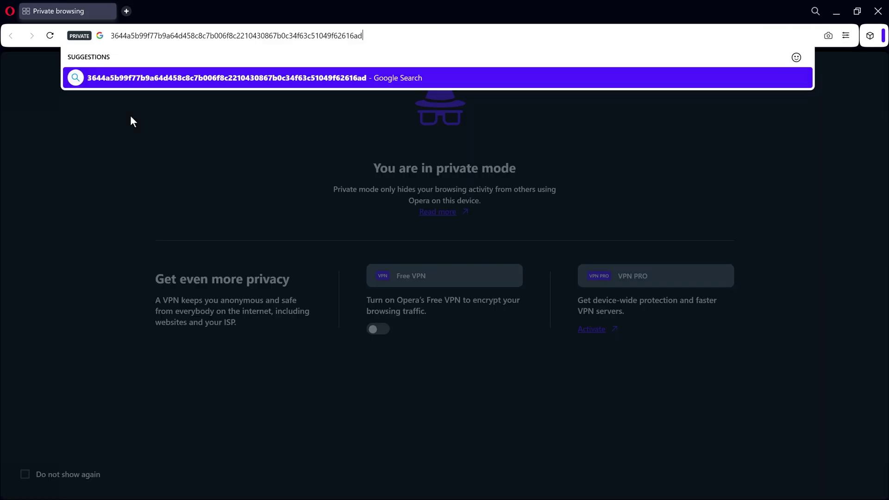
key("Return")
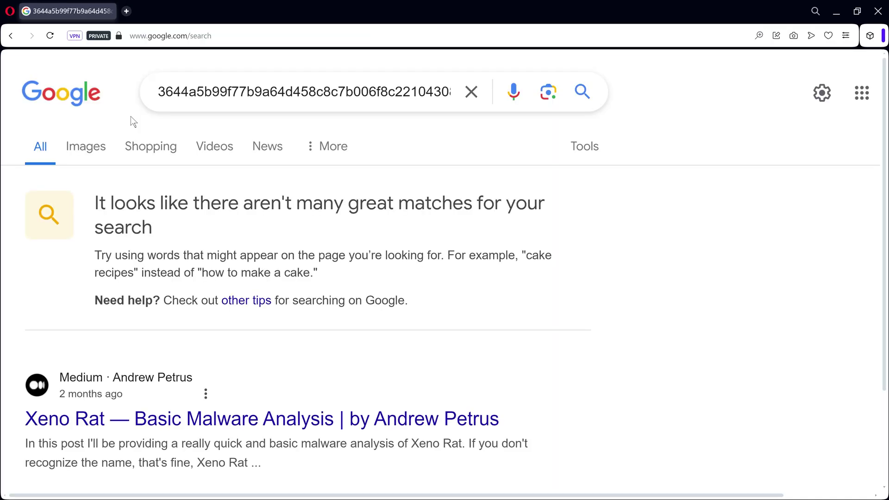
scroll(259, 209, "down", 2)
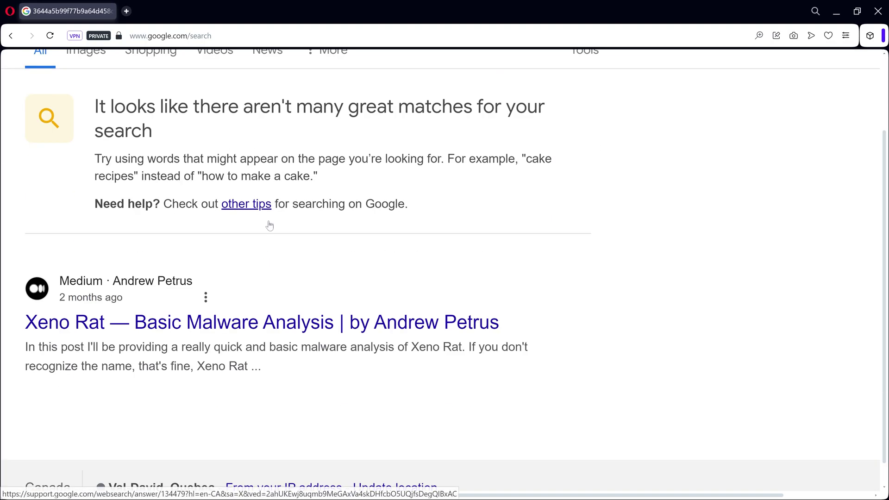
left_click(263, 326)
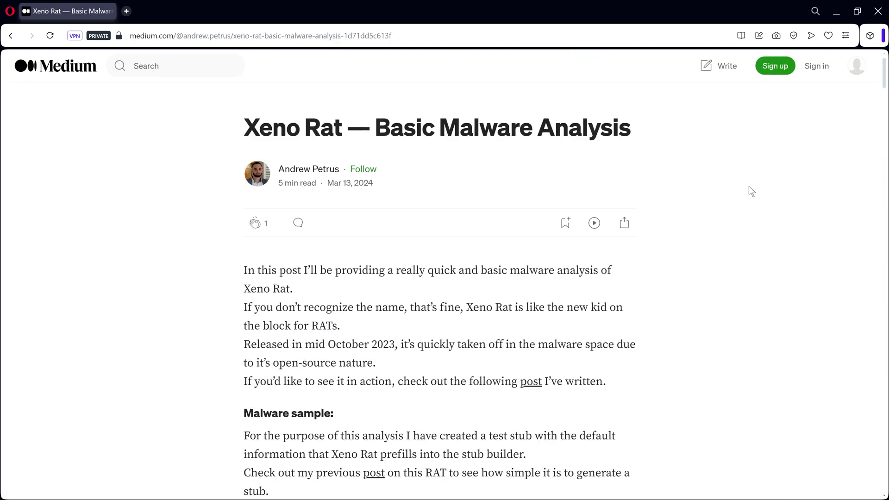
key("ctrl+f")
key("ctrl+v")
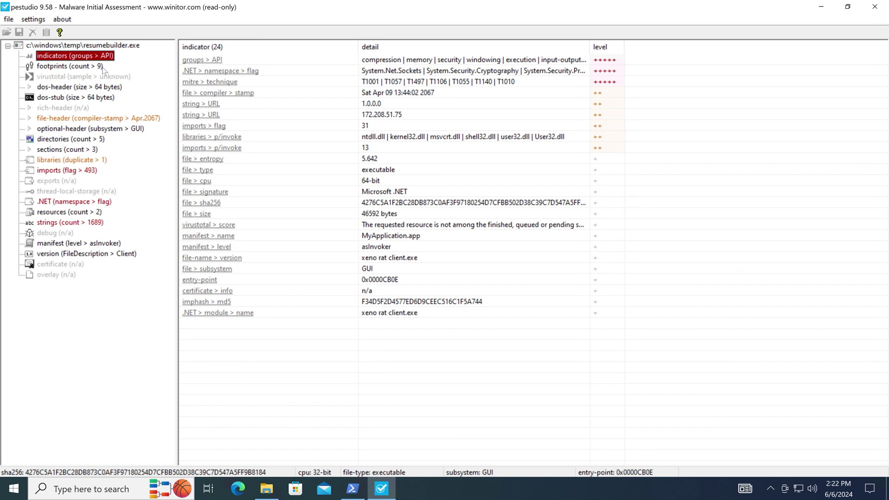
List resumebuilder.exe's 1689 strings sorted by value, scrolled to the 'xeno rat client' entries
left_click(77, 223)
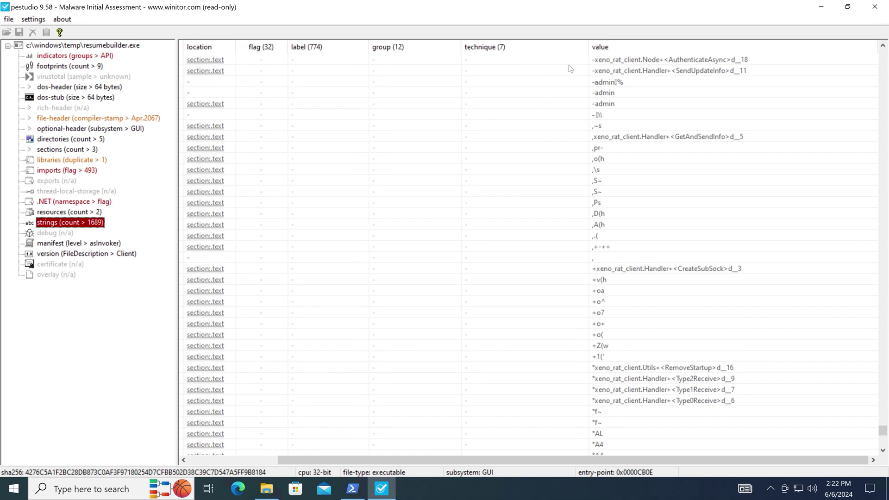
left_click(611, 47)
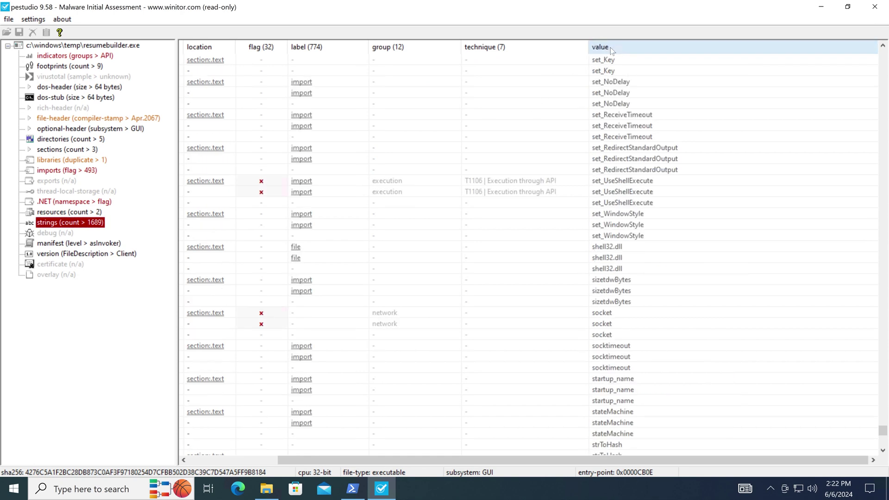
left_click_drag(882, 431, 886, 449)
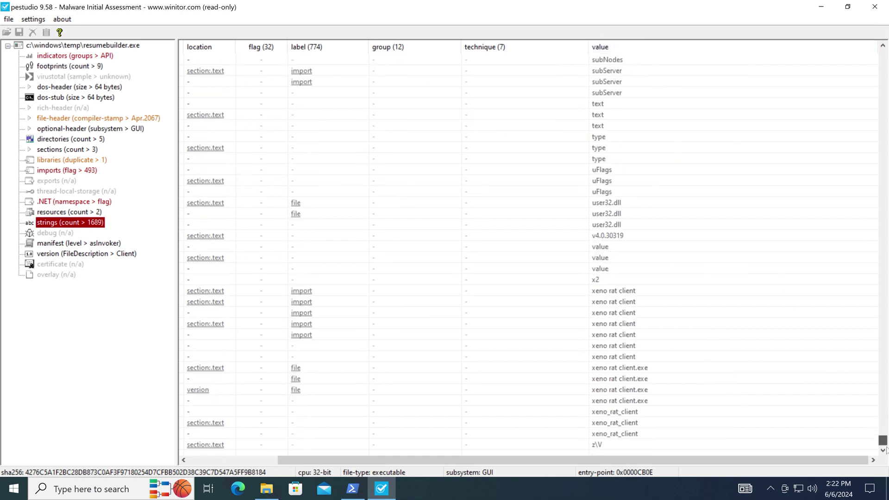